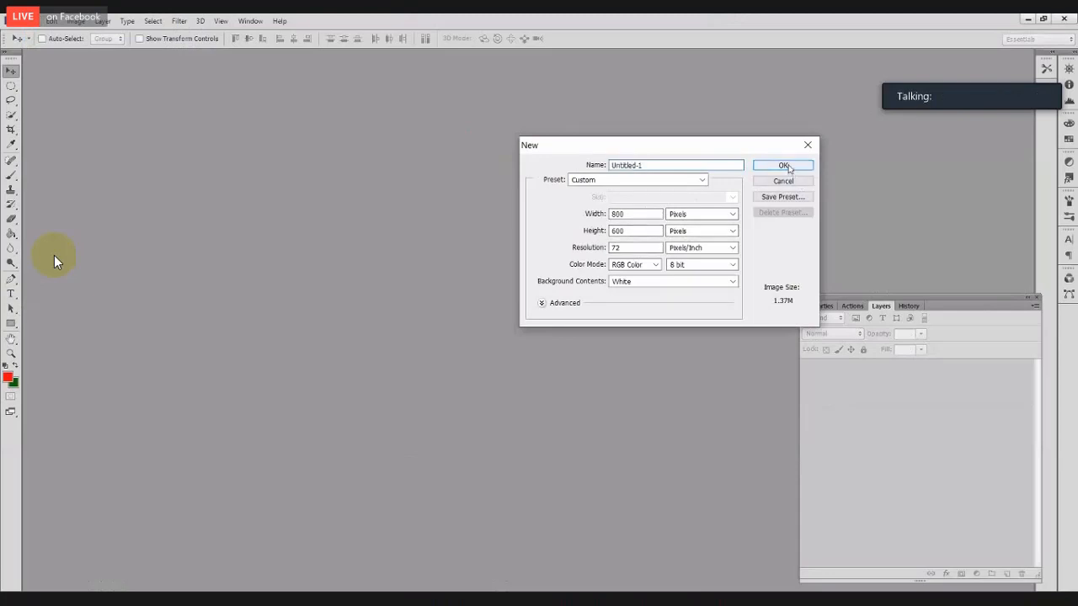
# Create an 800 × 600 px RGB document at 72 pixels/inch with white contents and add a new empty layer
pyautogui.click(784, 166)
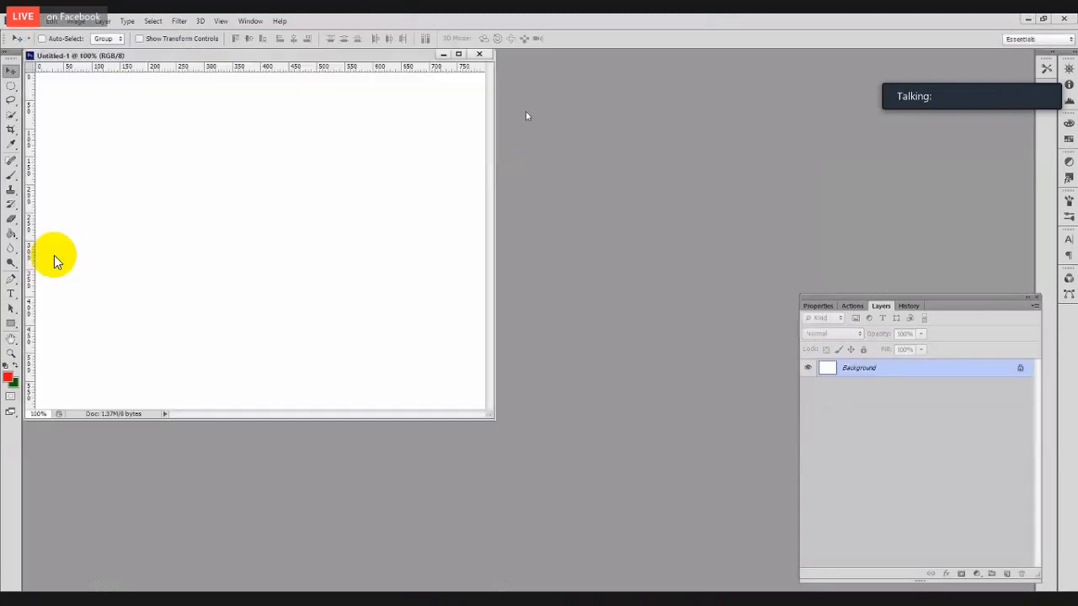
pyautogui.moveTo(210, 56); pyautogui.dragTo(579, 109)
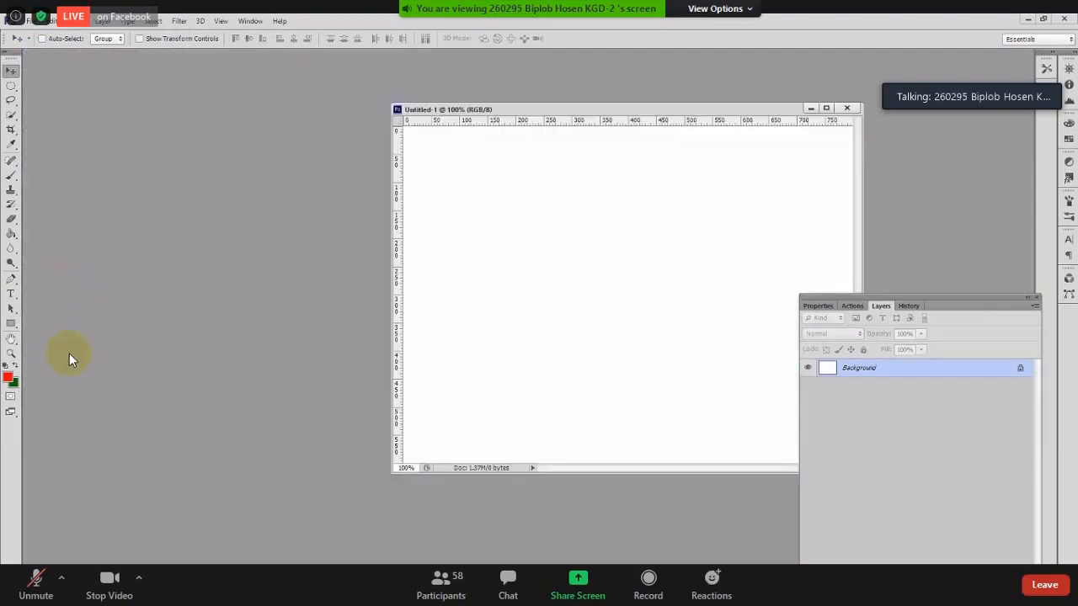
pyautogui.hotkey('ctrl', 'shift', 'alt', 'n')
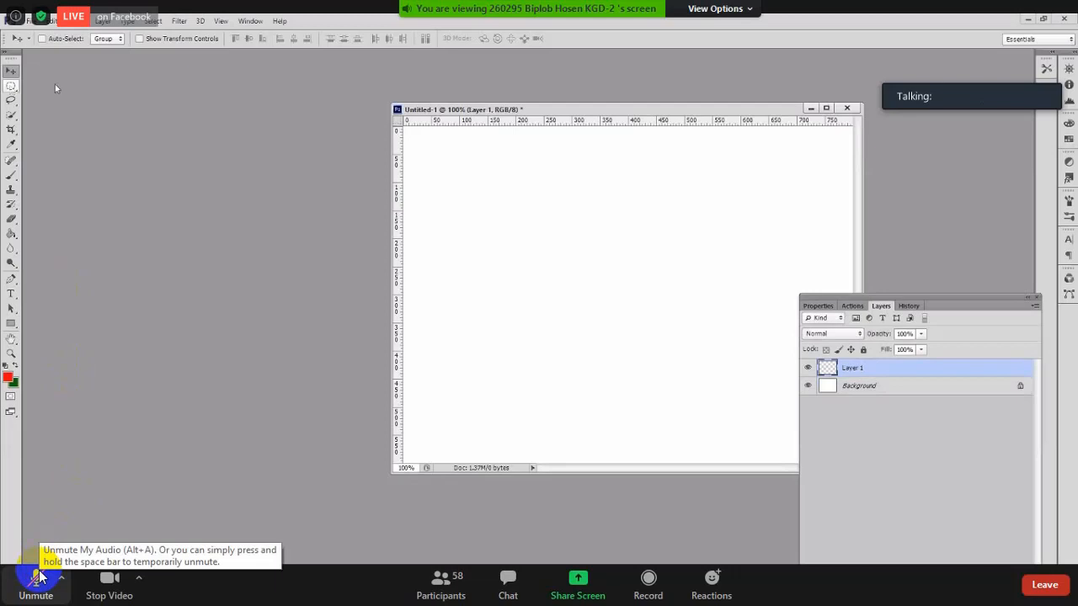
# Switch the meeting's floating video panel to show the active speaker's video
pyautogui.moveTo(1022, 90)
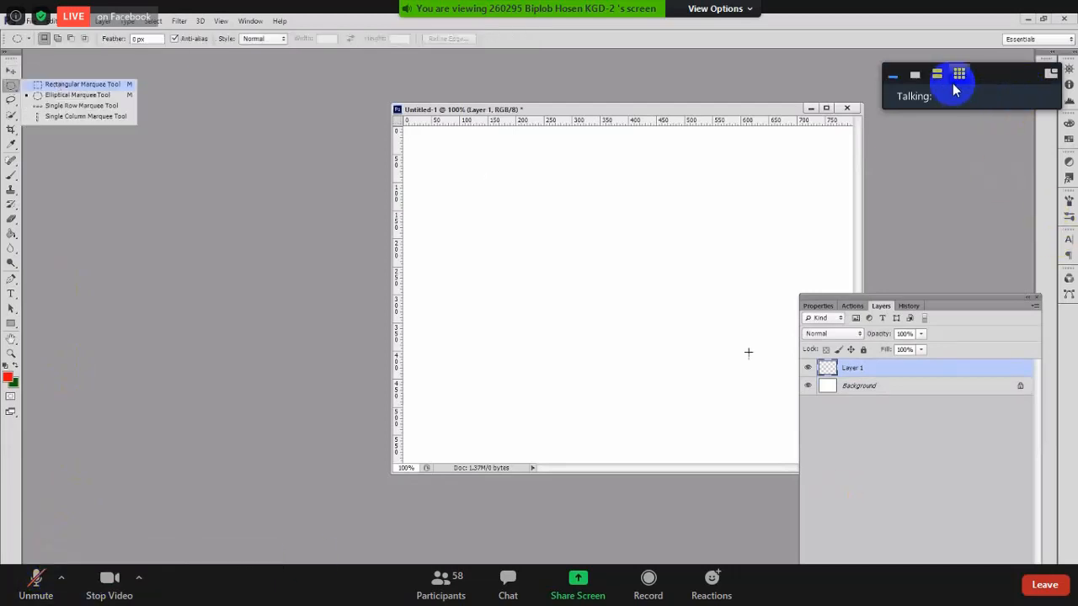
pyautogui.click(915, 76)
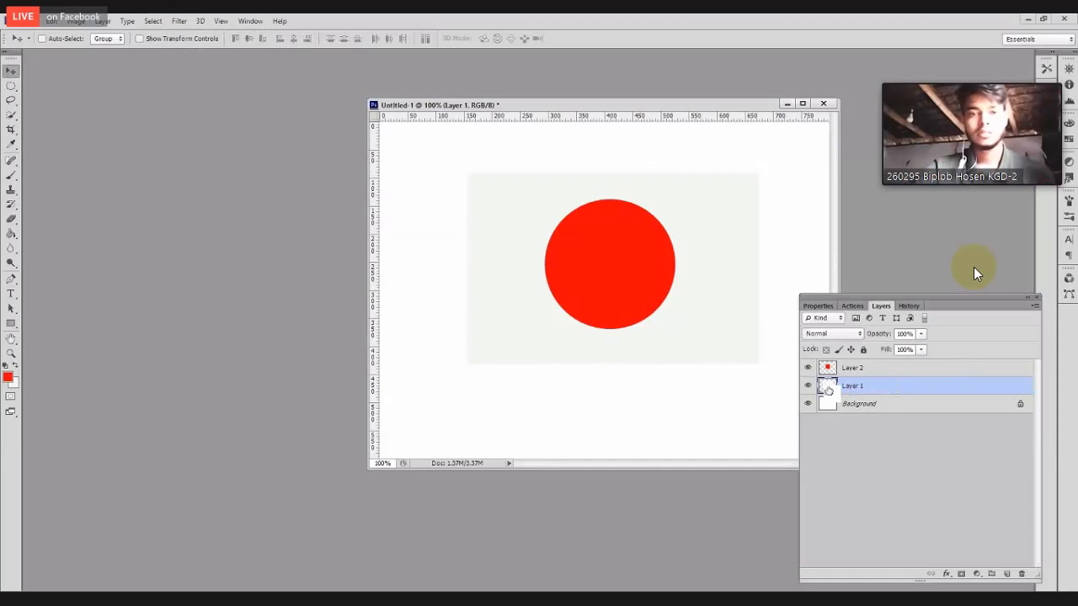
# Select the Background layer and set the background colour to pale grey-green #eef5ed
pyautogui.click(875, 407)
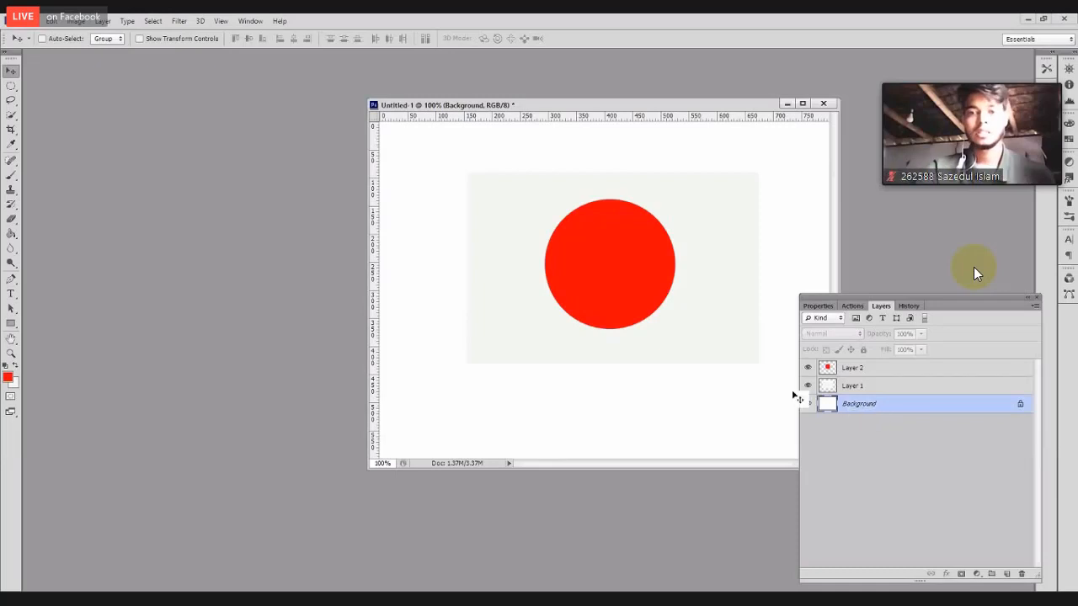
pyautogui.click(12, 382)
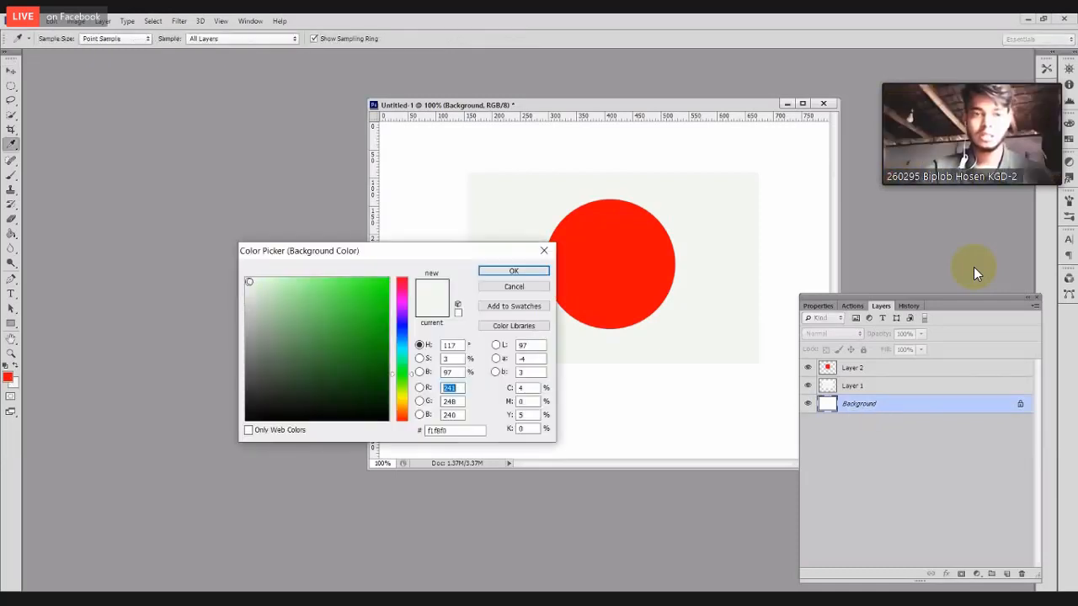
pyautogui.click(249, 284)
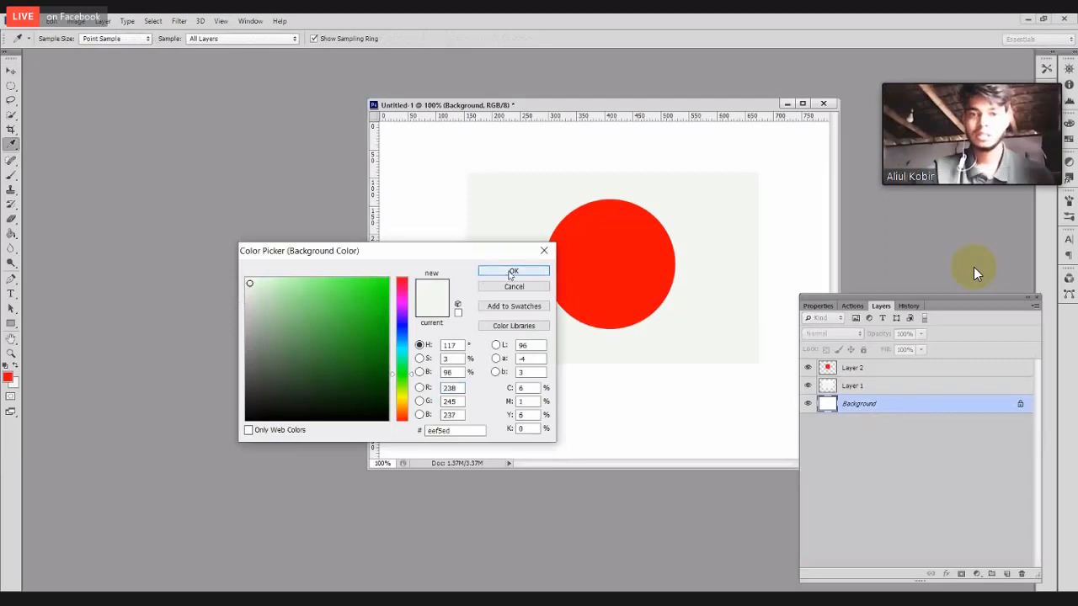
pyautogui.click(513, 271)
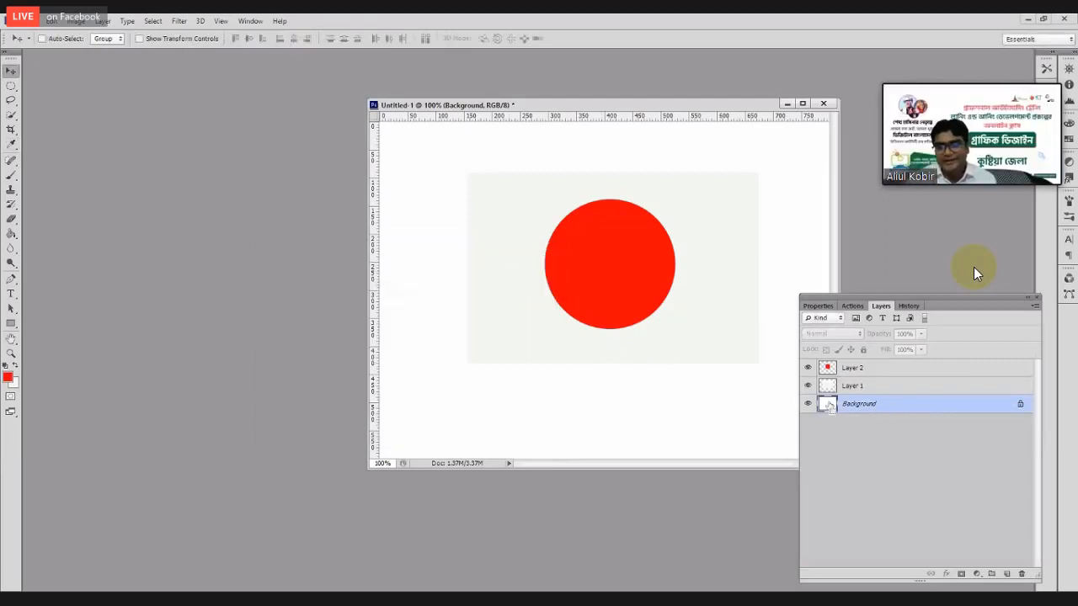
# Load the whole Background layer as a selection and fill it with the green background colour
pyautogui.doubleClick(725, 107)
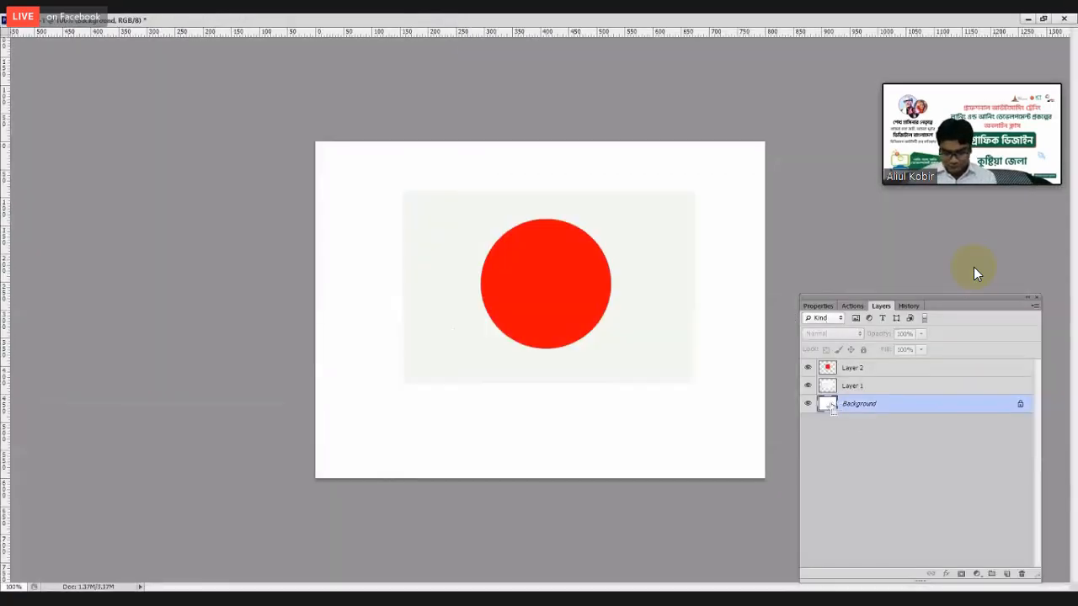
pyautogui.rightClick(832, 406)
pyautogui.press('Escape')
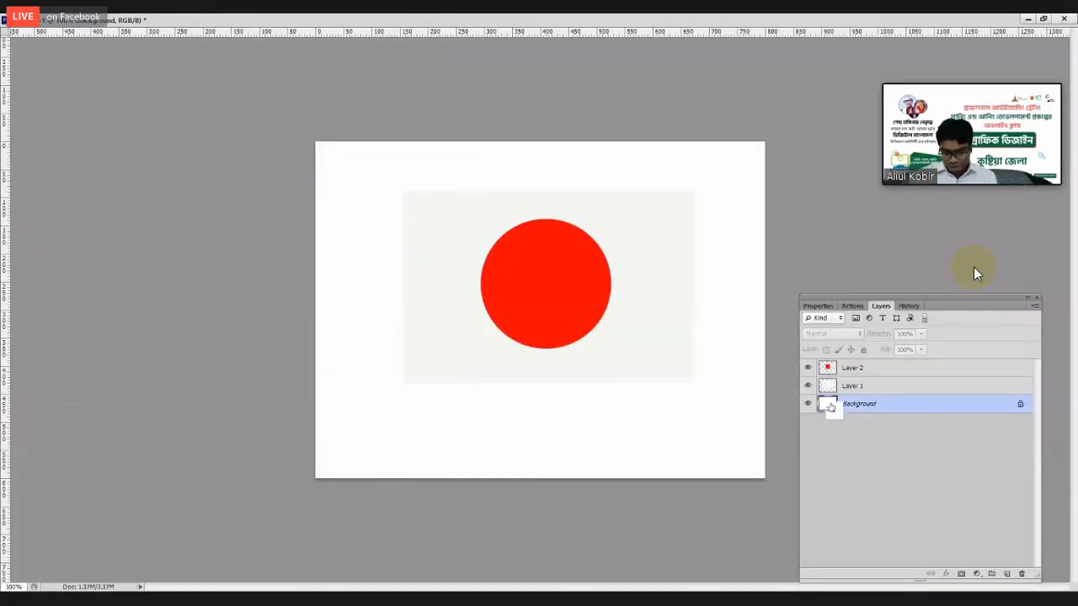
pyautogui.keyDown('ctrl'); pyautogui.click(832, 406); pyautogui.keyUp('ctrl')
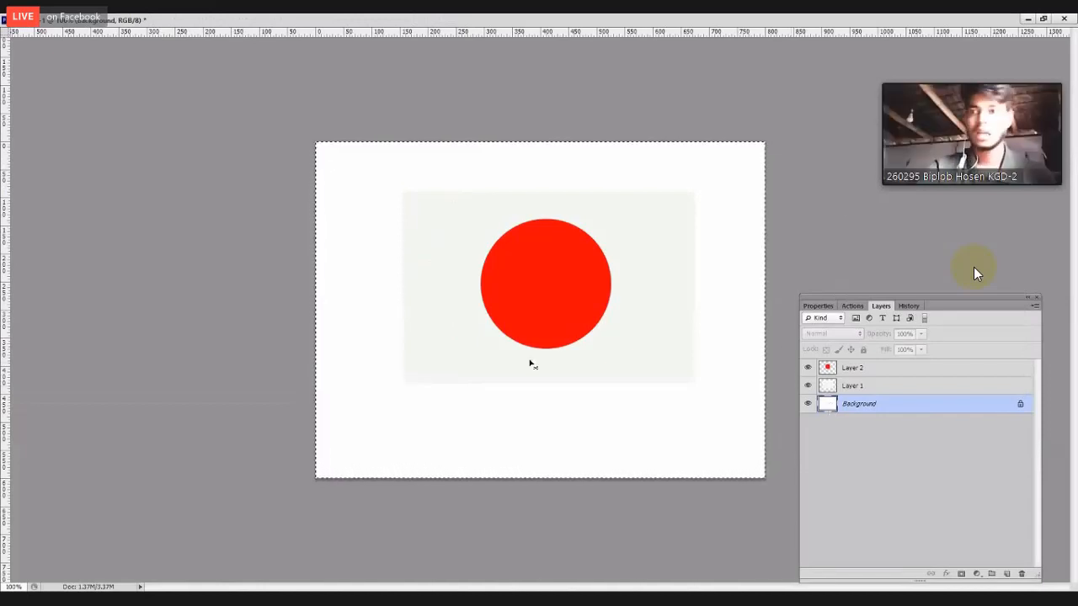
pyautogui.doubleClick(379, 21)
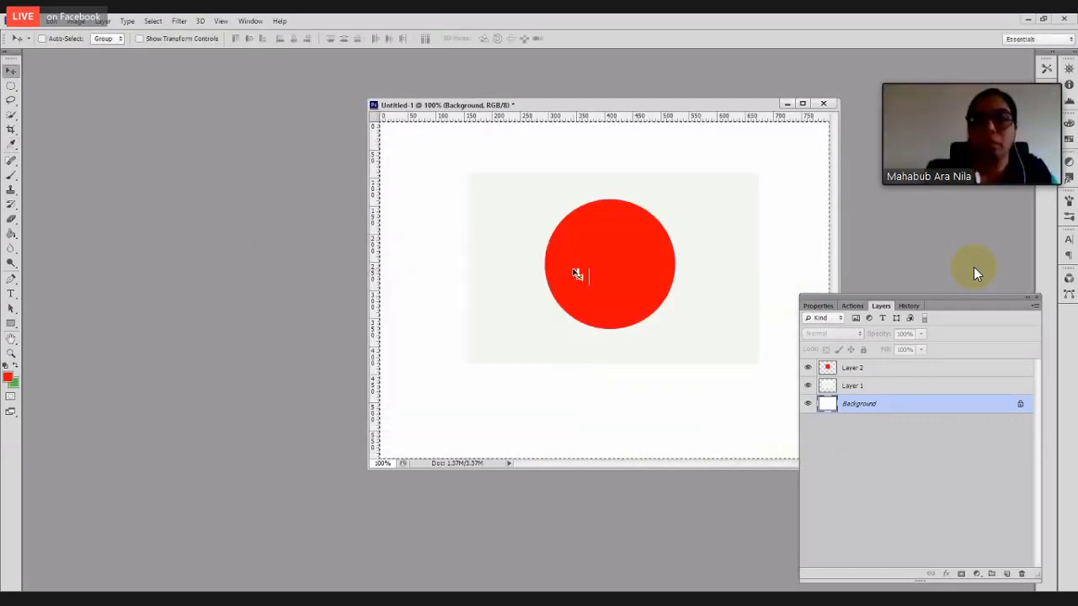
pyautogui.press('Return')
pyautogui.press('v')
pyautogui.hotkey('ctrl', 'BackSpace')
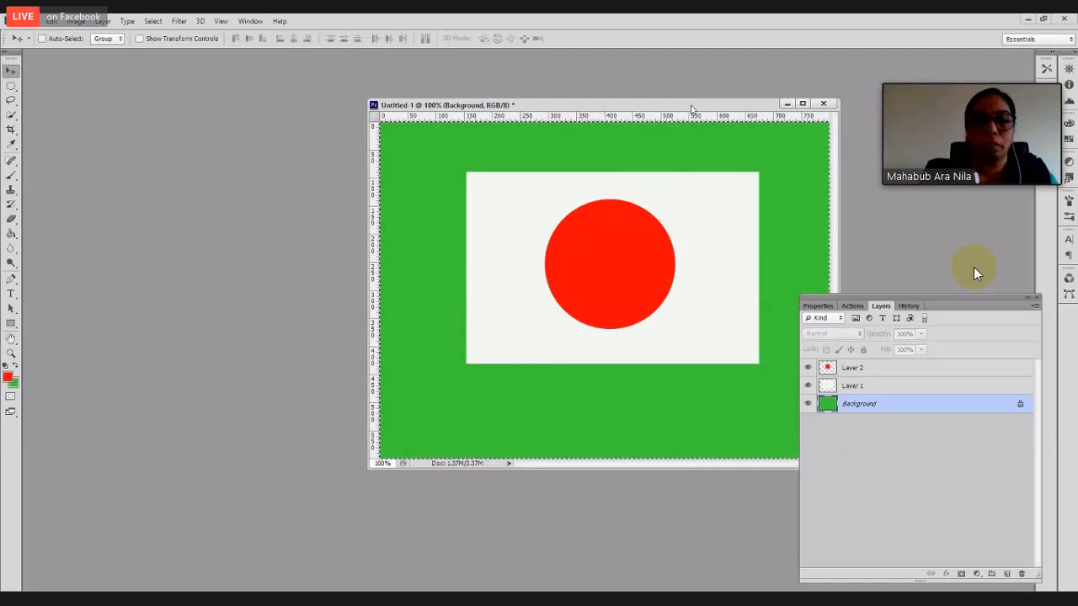
pyautogui.moveTo(702, 104)
pyautogui.mouseDown()
pyautogui.moveTo(673, 100)
pyautogui.moveTo(686, 101)
pyautogui.mouseUp()
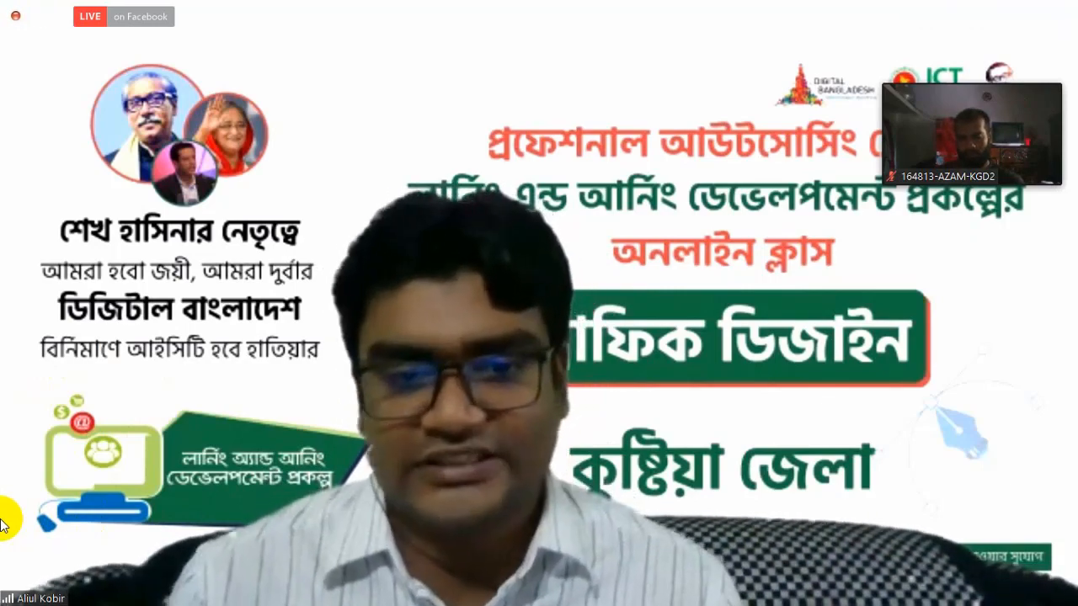
# Set the background colour to green #22bc04 and fill the rectangular selection on Layer 1 with it
pyautogui.moveTo(2, 511)
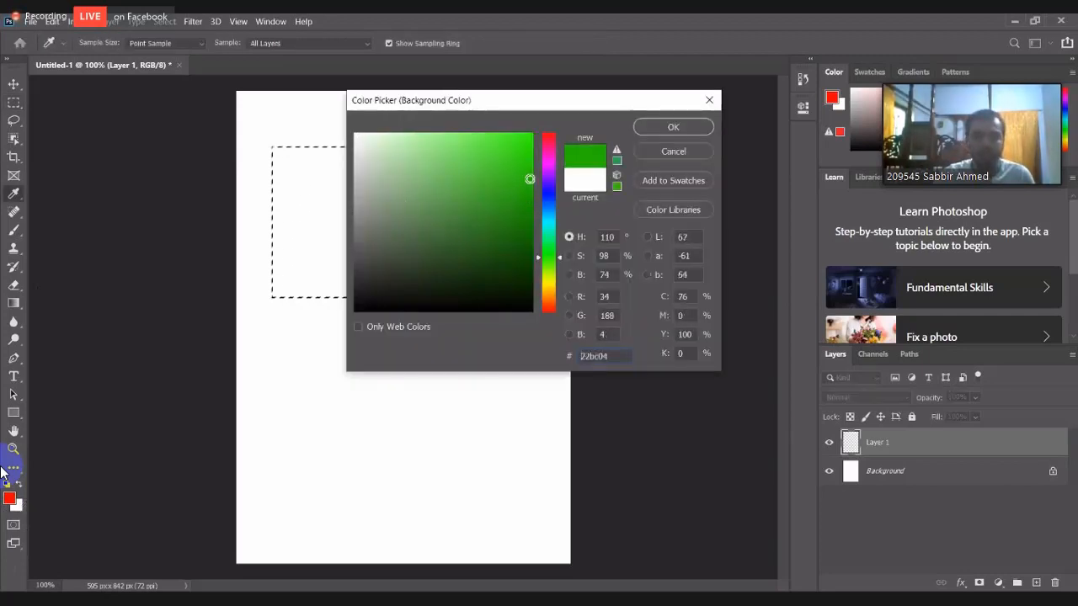
pyautogui.click(674, 128)
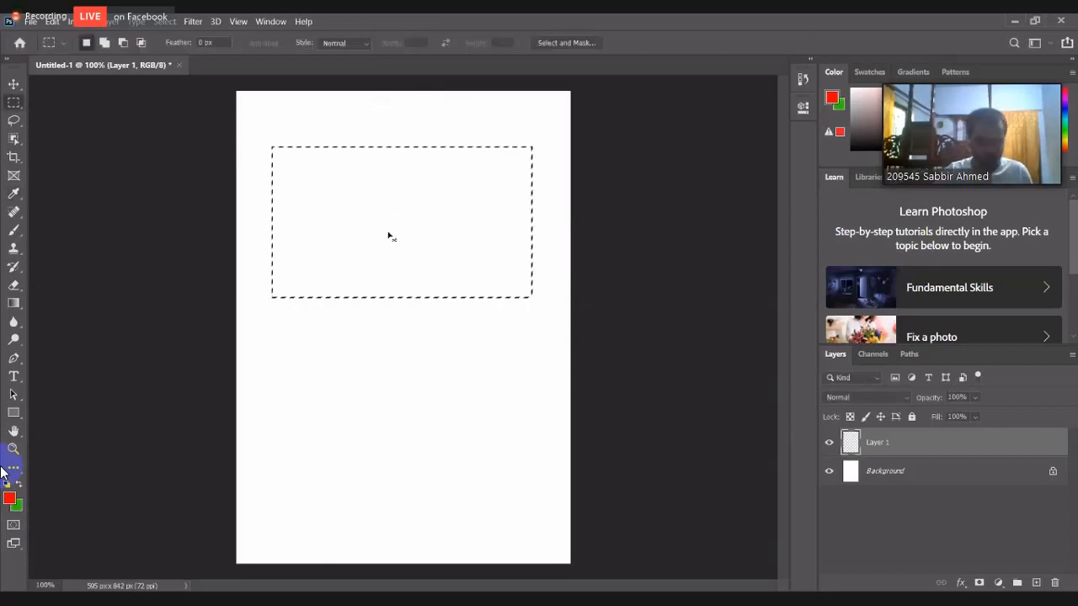
pyautogui.hotkey('ctrl', 'BackSpace')
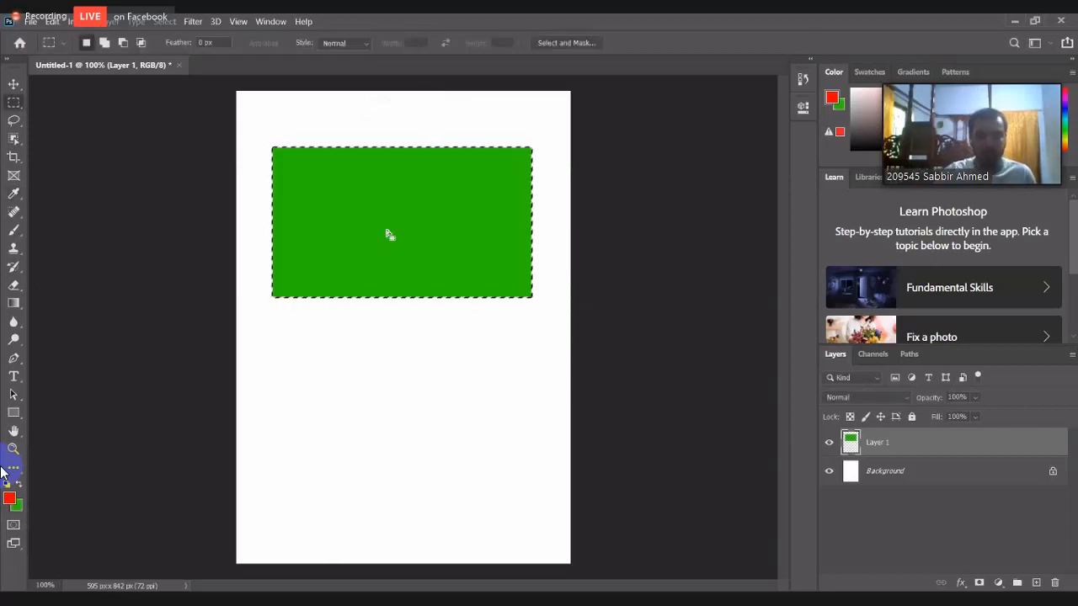
# Add a new layer and draw a nearly circular selection in the middle of the green rectangle with the Elliptical Marquee Tool
pyautogui.hotkey('ctrl', '+')
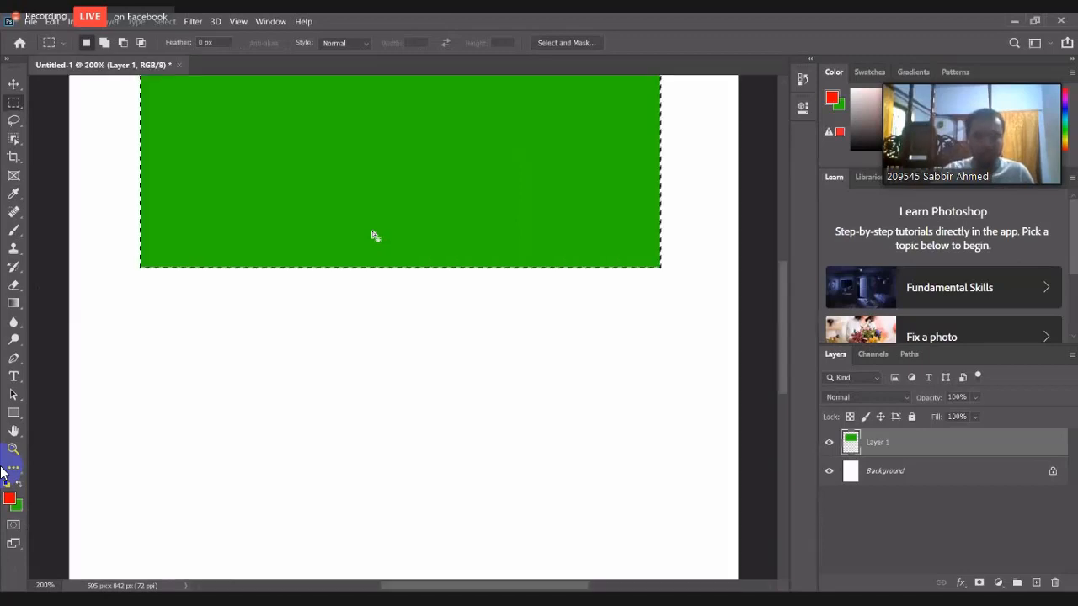
pyautogui.scroll(3, 412, 316)
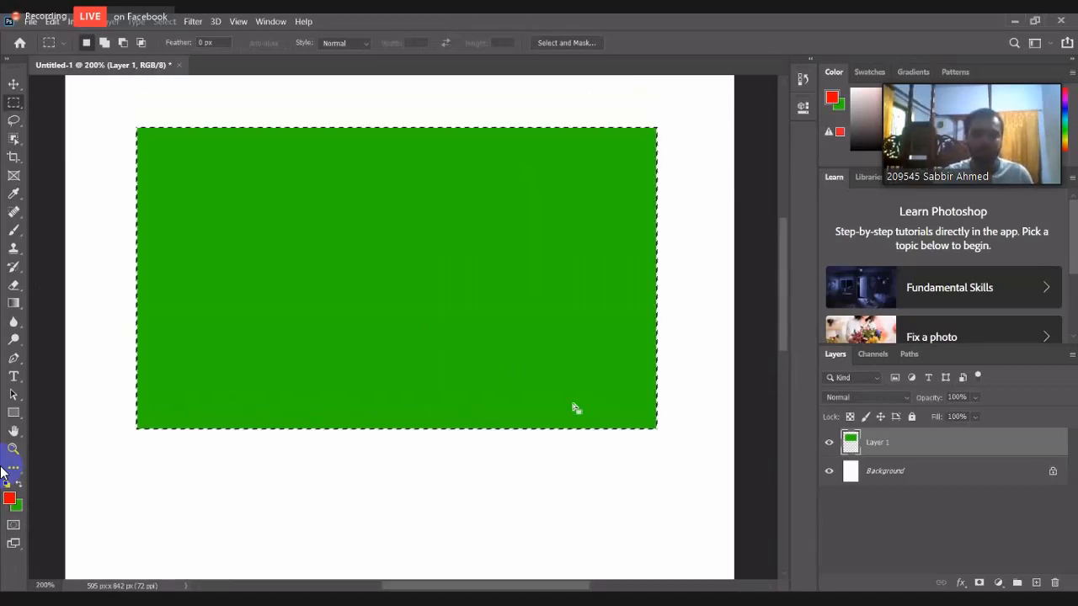
pyautogui.click(1036, 583)
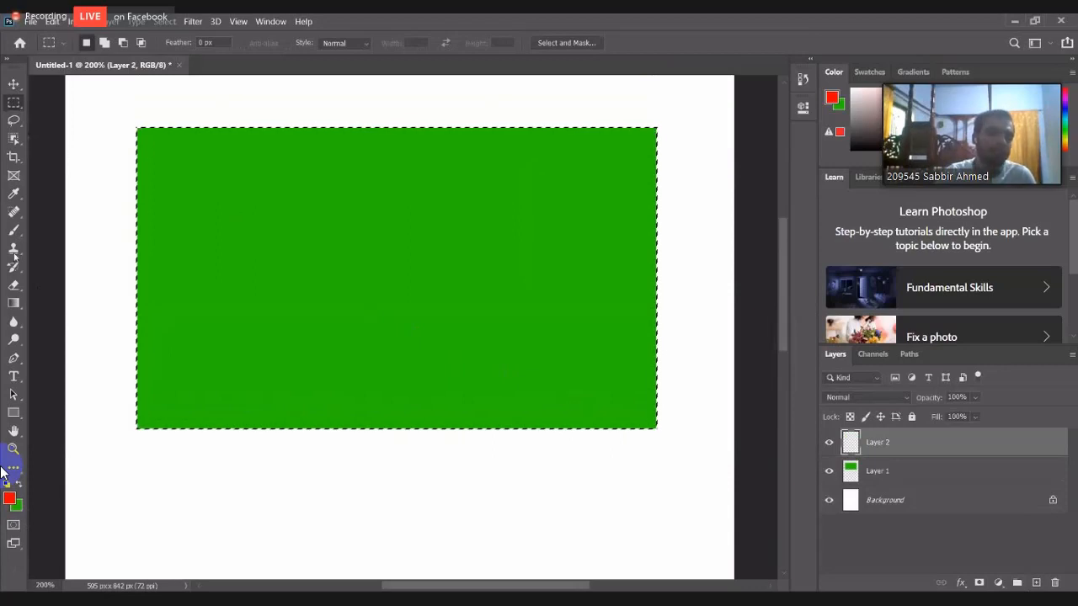
pyautogui.rightClick(15, 104)
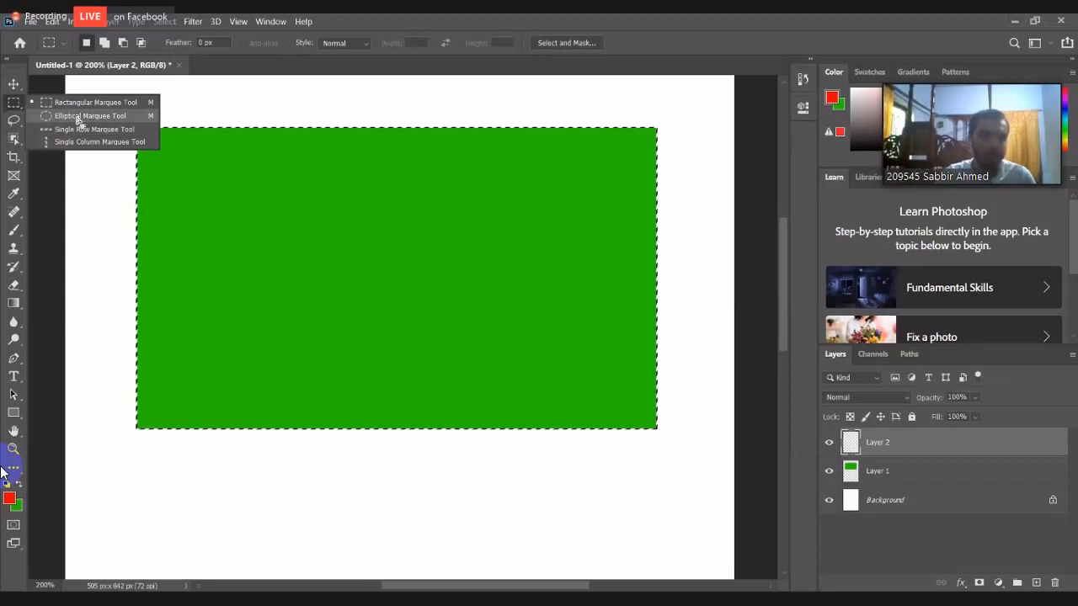
pyautogui.click(78, 118)
pyautogui.moveTo(293, 184)
pyautogui.mouseDown()
pyautogui.moveTo(313, 202)
pyautogui.moveTo(291, 184)
pyautogui.mouseUp()
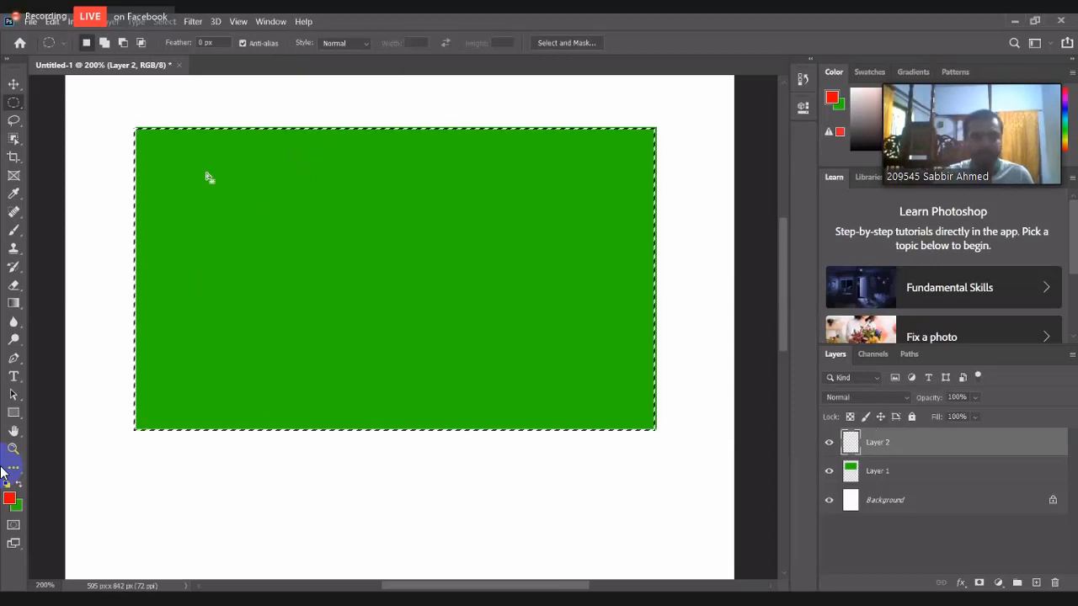
pyautogui.click(99, 128)
pyautogui.moveTo(289, 186); pyautogui.dragTo(503, 384)
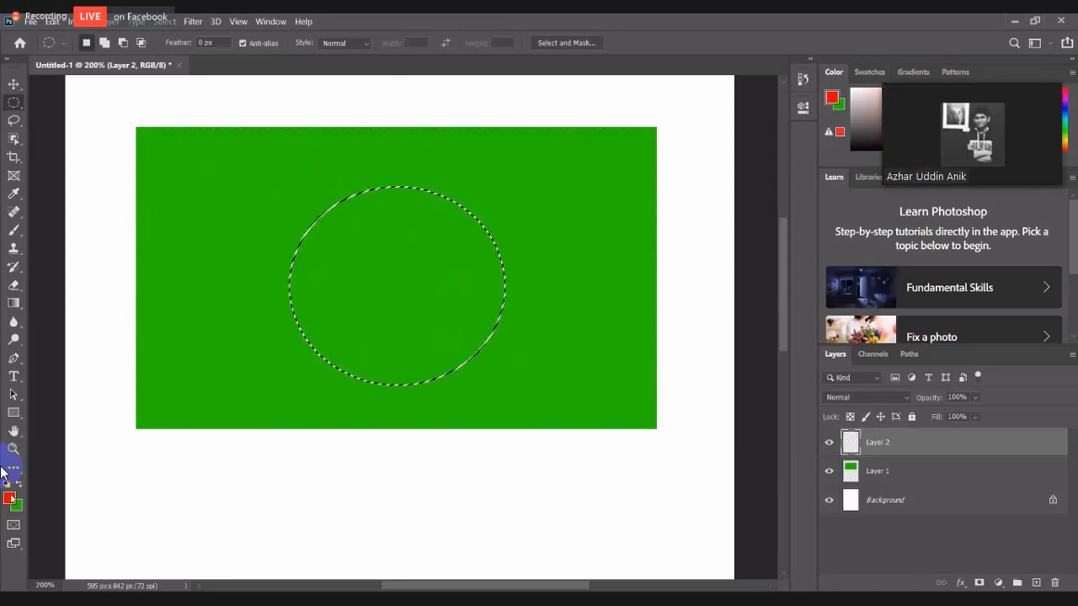
# Fill the elliptical selection on Layer 2 with red #ff0000 as the foreground colour
pyautogui.click(8, 497)
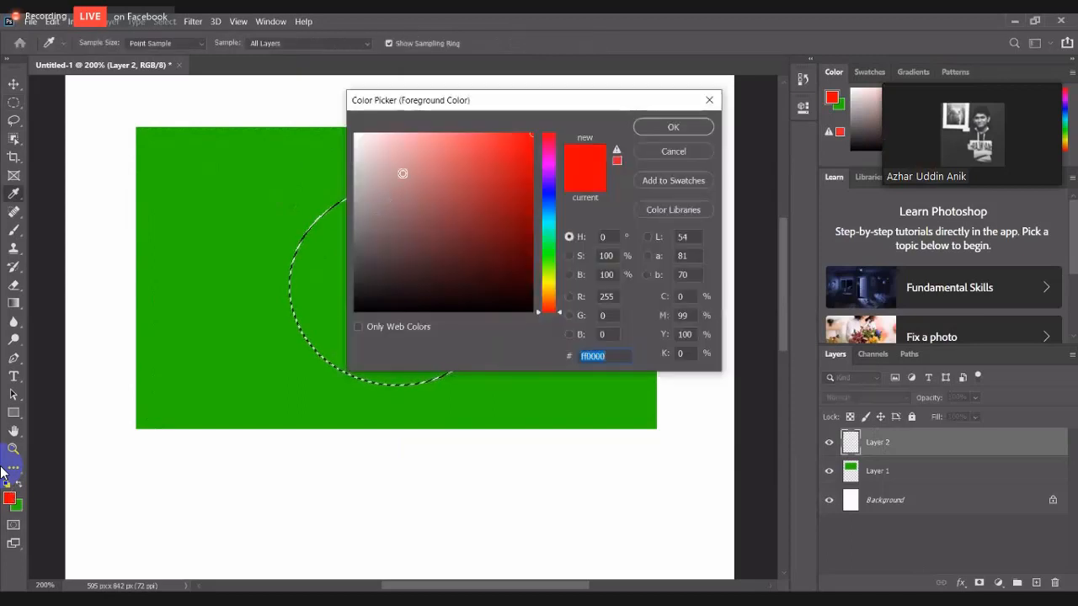
pyautogui.click(649, 127)
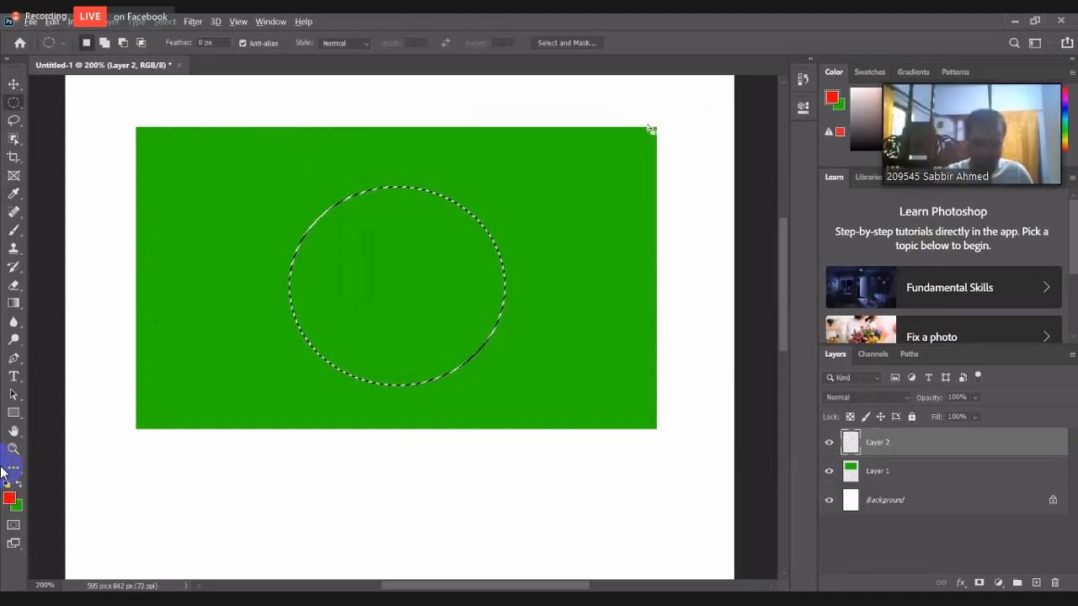
pyautogui.hotkey('alt', 'BackSpace')
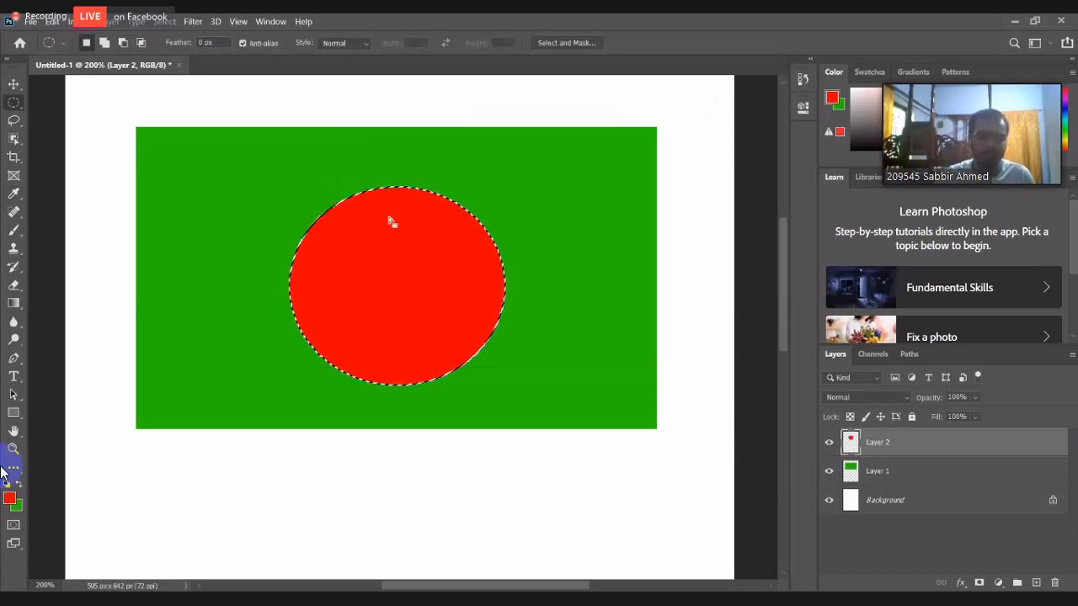
# Select Layer 1 with the Move tool and load its green rectangle as a selection
pyautogui.scroll(-1, 404, 141)
pyautogui.scroll(4, 404, 142)
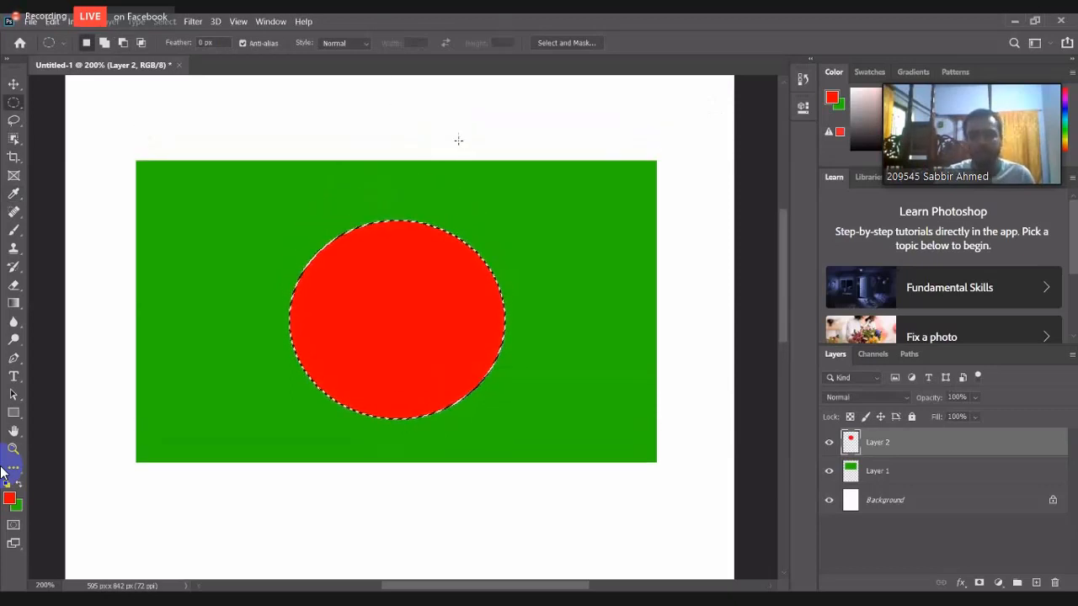
pyautogui.click(13, 84)
pyautogui.click(175, 191)
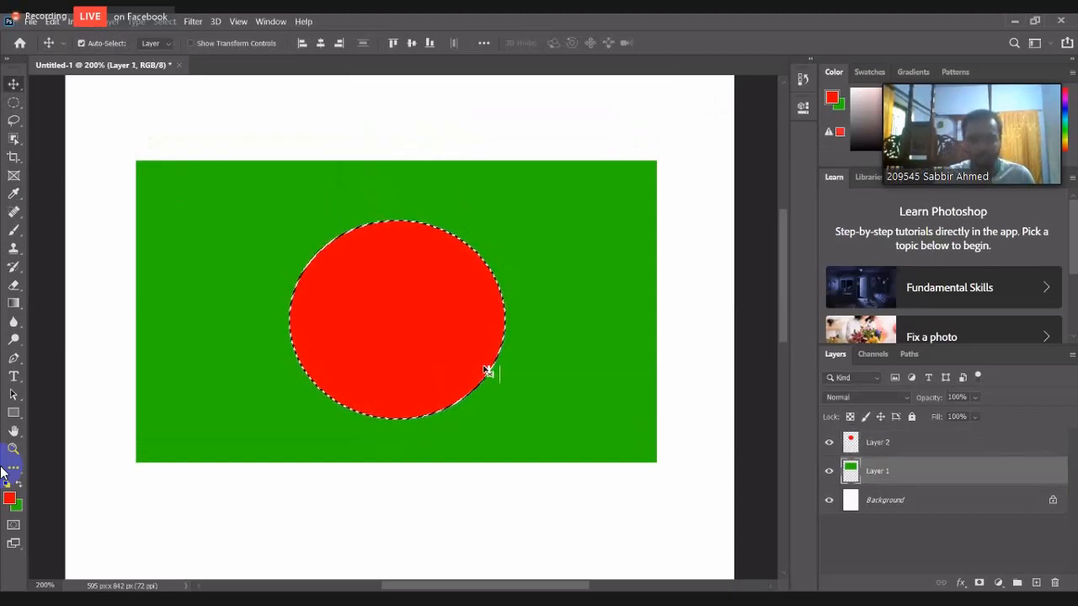
pyautogui.keyDown('ctrl'); pyautogui.click(851, 473); pyautogui.keyUp('ctrl')
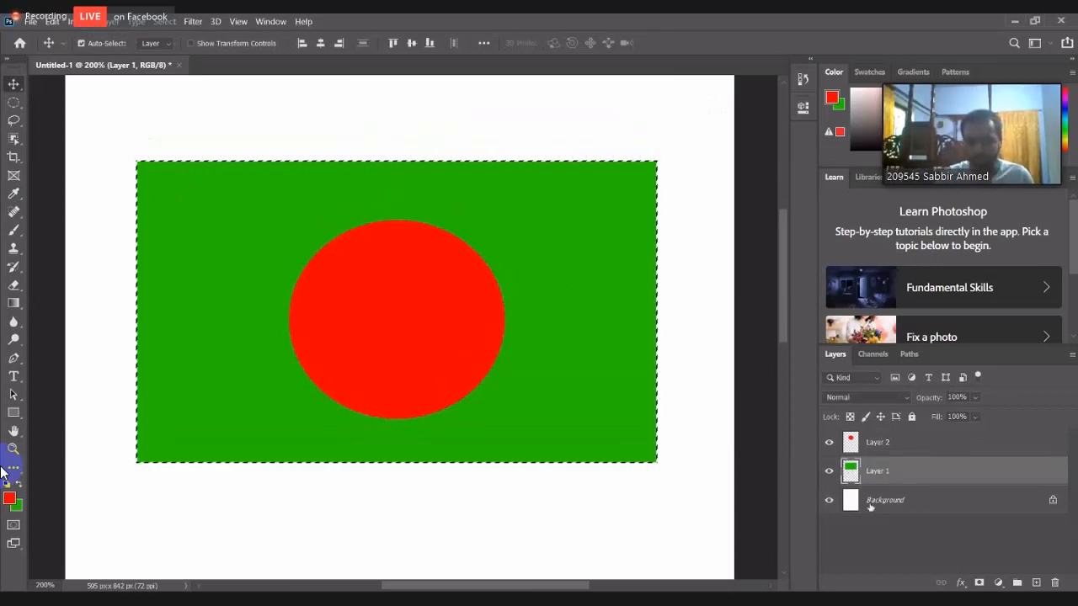
# Set the background colour to grey #989898 and fill the rectangular selection on the Background layer with it
pyautogui.click(824, 499)
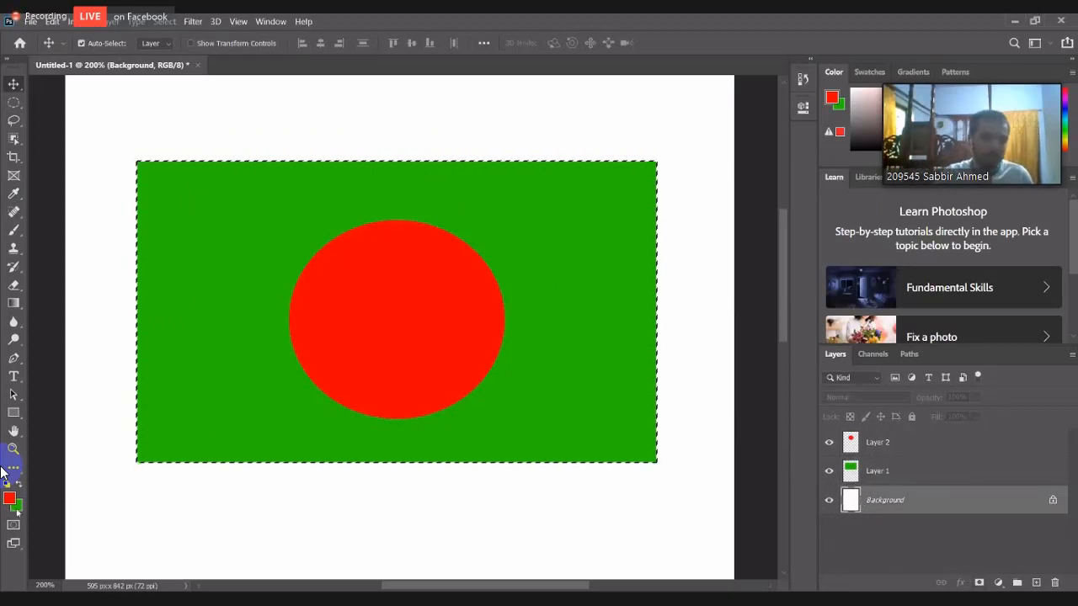
pyautogui.click(16, 505)
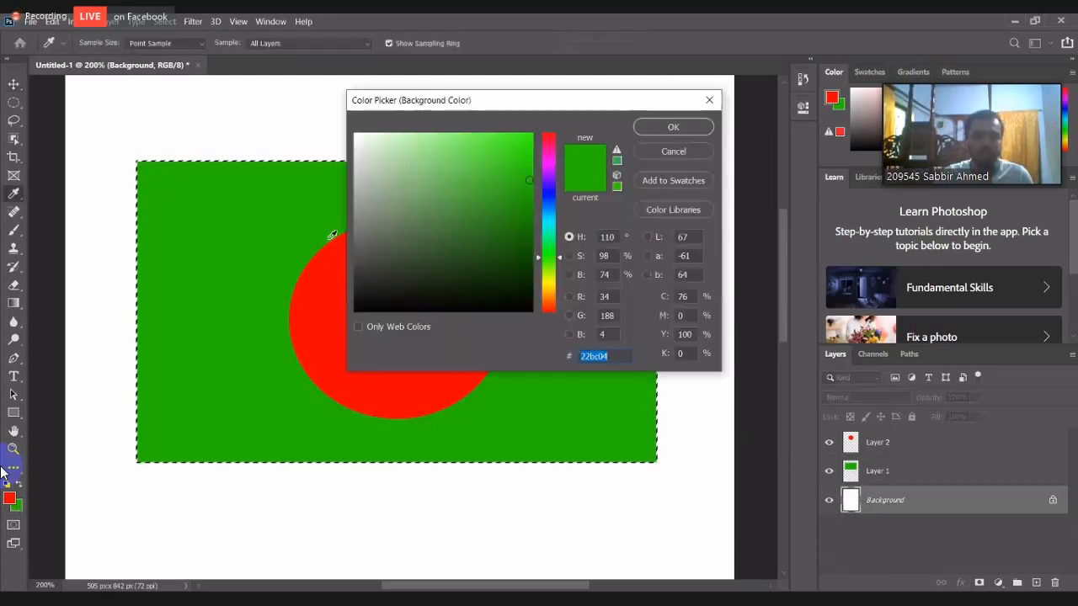
pyautogui.moveTo(365, 212); pyautogui.dragTo(352, 205)
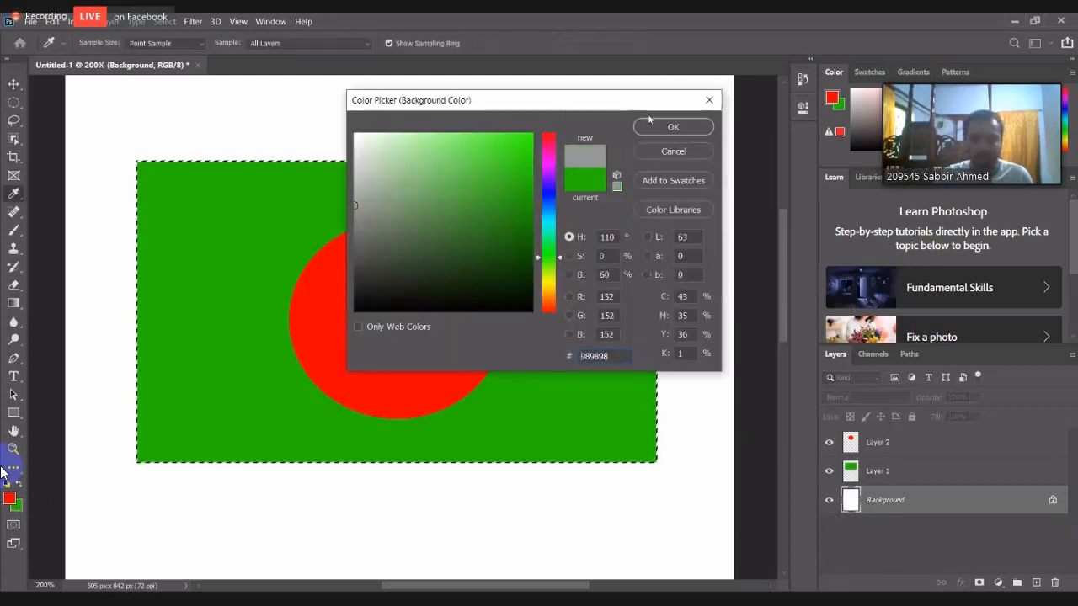
pyautogui.click(662, 131)
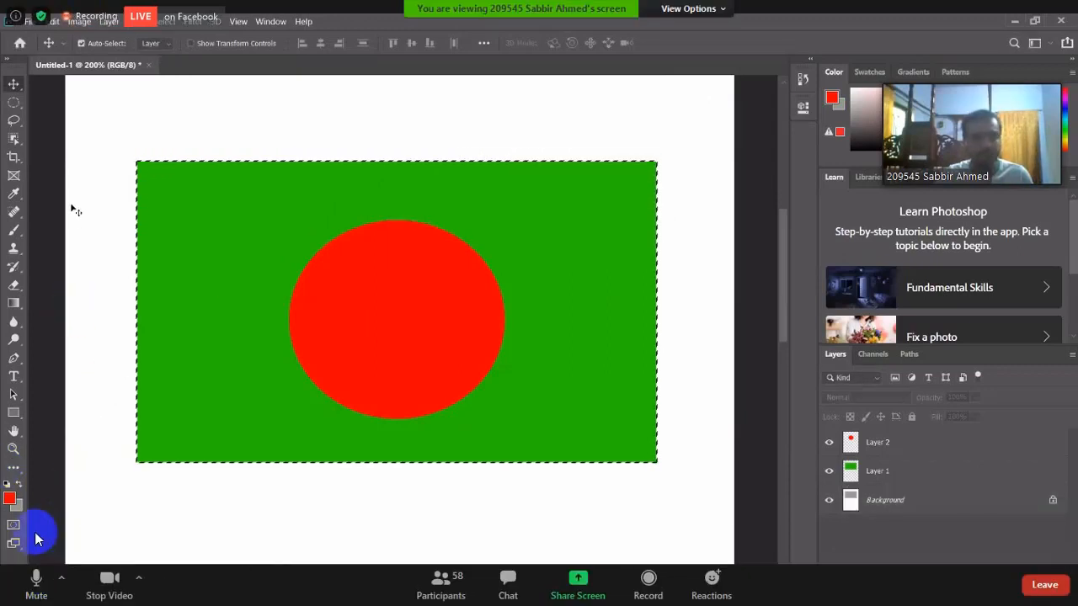
# Mute the microphone in the meeting
pyautogui.click(33, 579)
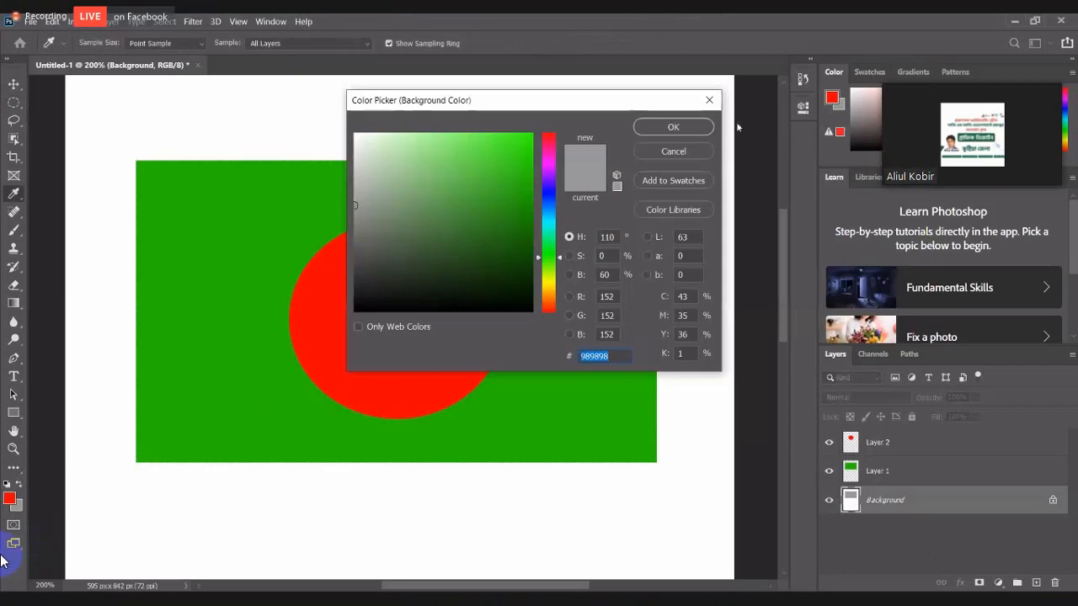
# Keep grey #989898 as the background colour and fill the entire Background layer with it
pyautogui.click(673, 128)
pyautogui.hotkey('ctrl', 'BackSpace')
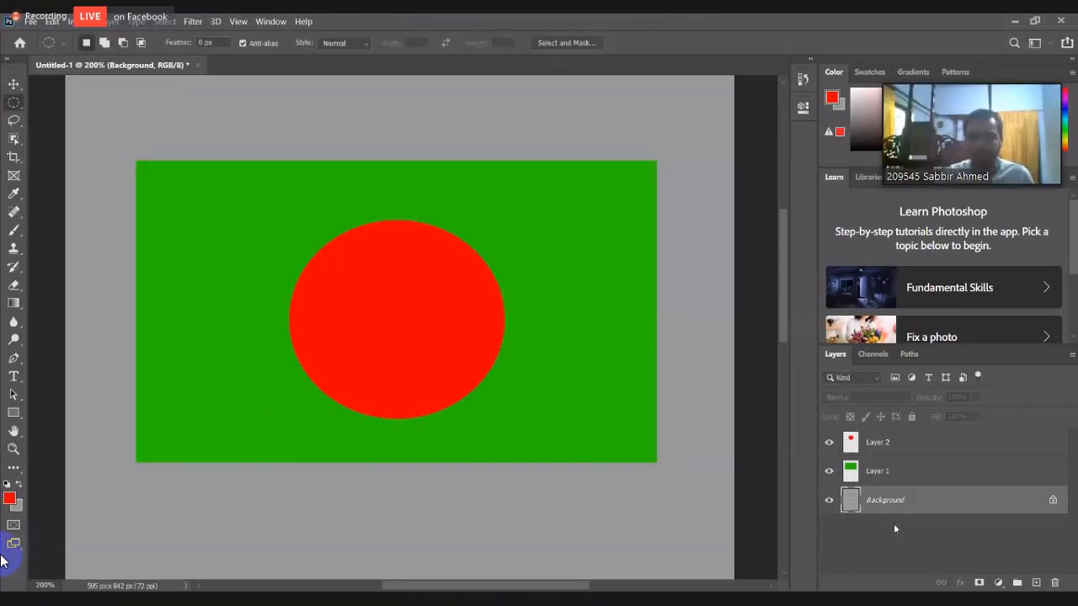
# Select Layer 1 and set the background colour to white
pyautogui.click(883, 474)
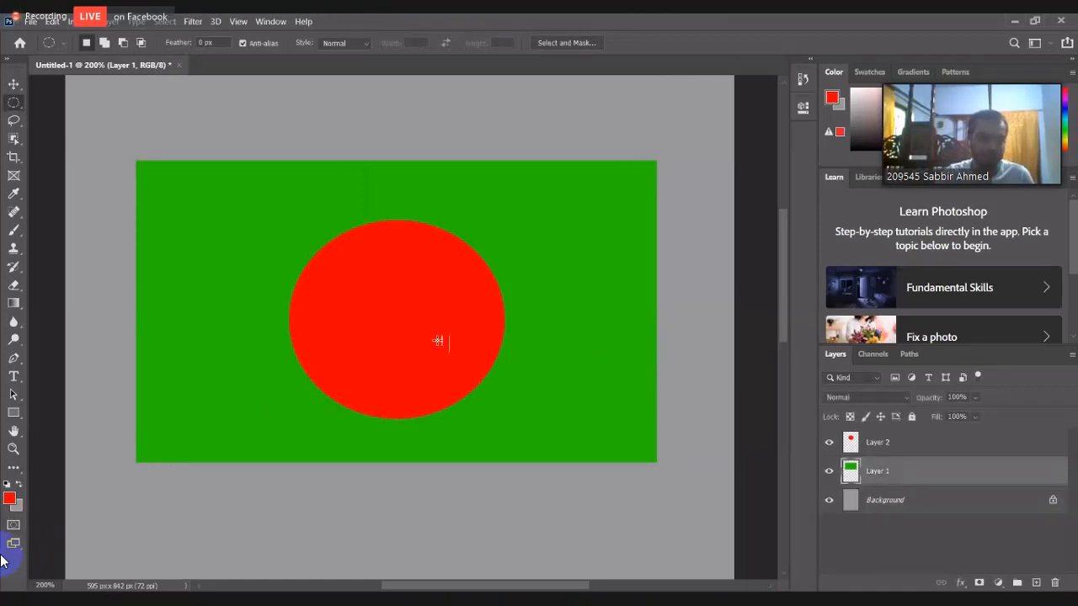
pyautogui.click(16, 504)
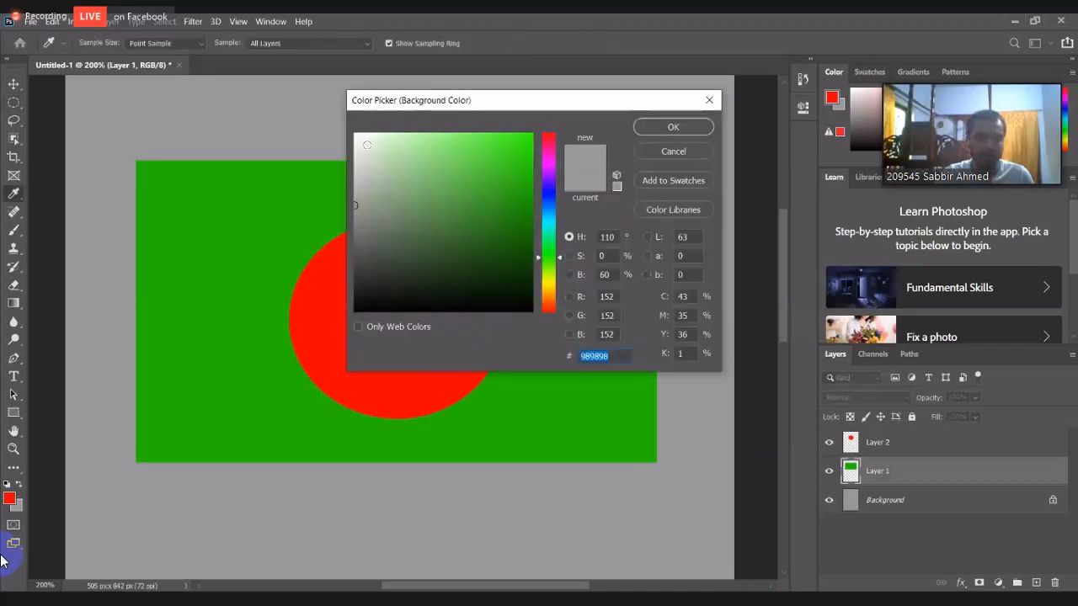
pyautogui.click(651, 129)
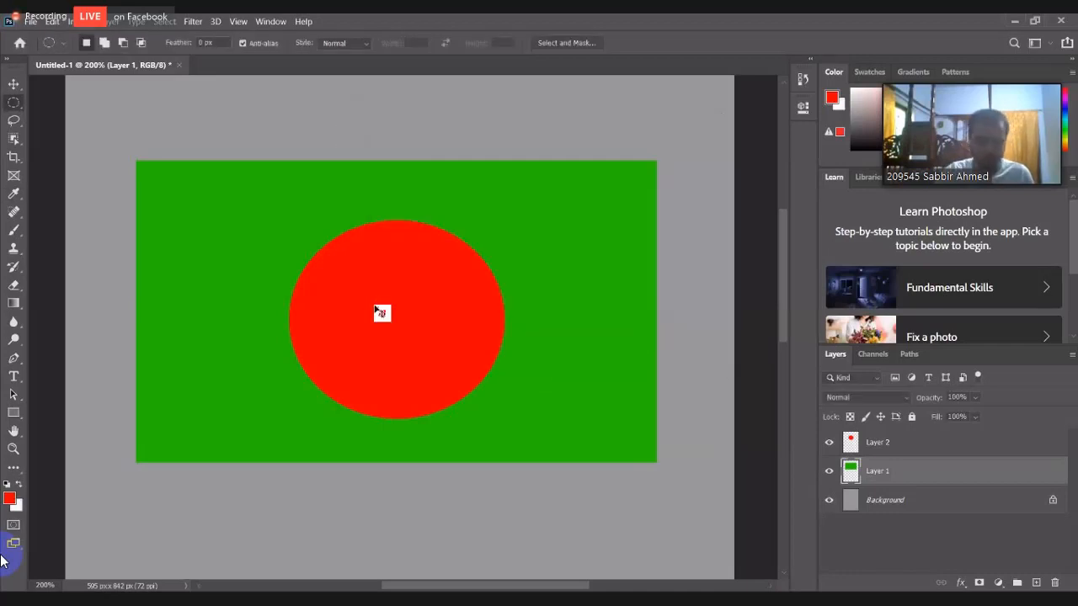
# Try filling Layer 1 with the white background colour without a selection, and undo the fill
pyautogui.hotkey('ctrl', 'BackSpace')
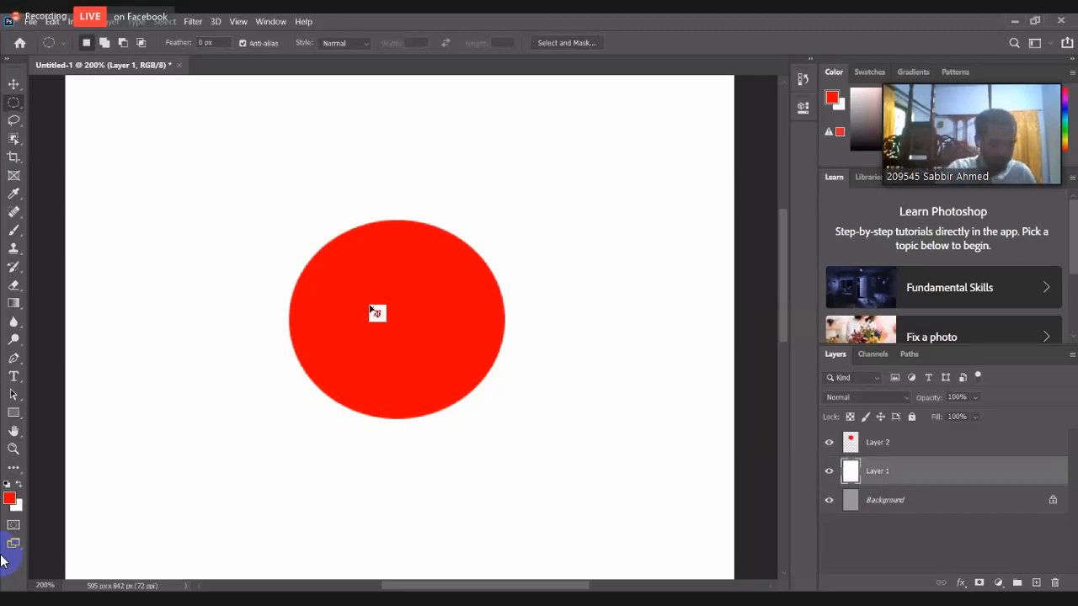
pyautogui.hotkey('ctrl', 'z')
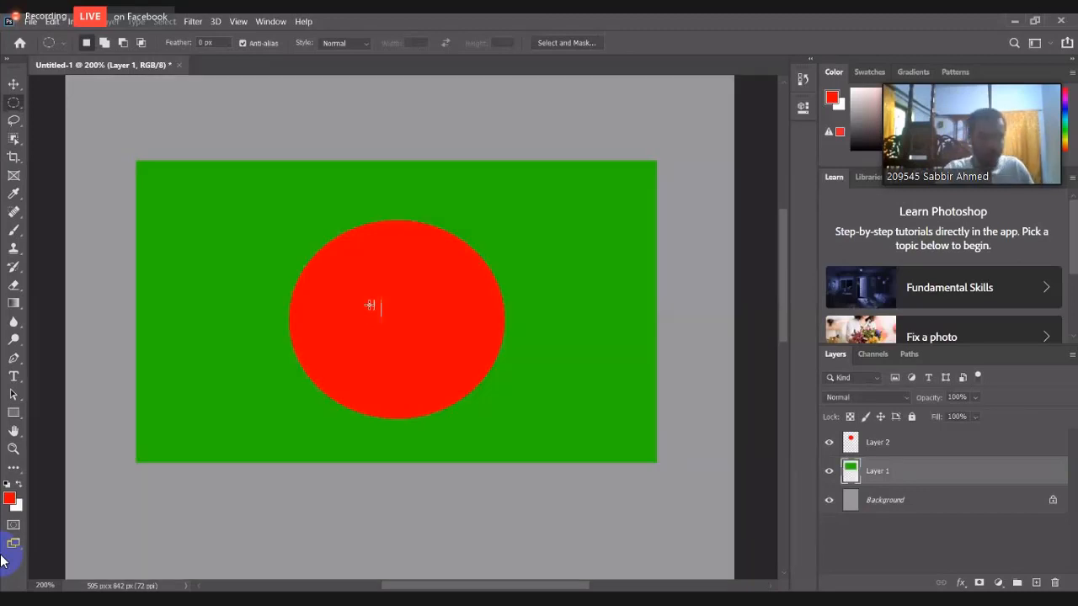
# Load Layer 1's green rectangle as a selection, fill it with the white background colour, and deselect
pyautogui.keyDown('ctrl'); pyautogui.click(852, 473); pyautogui.keyUp('ctrl')
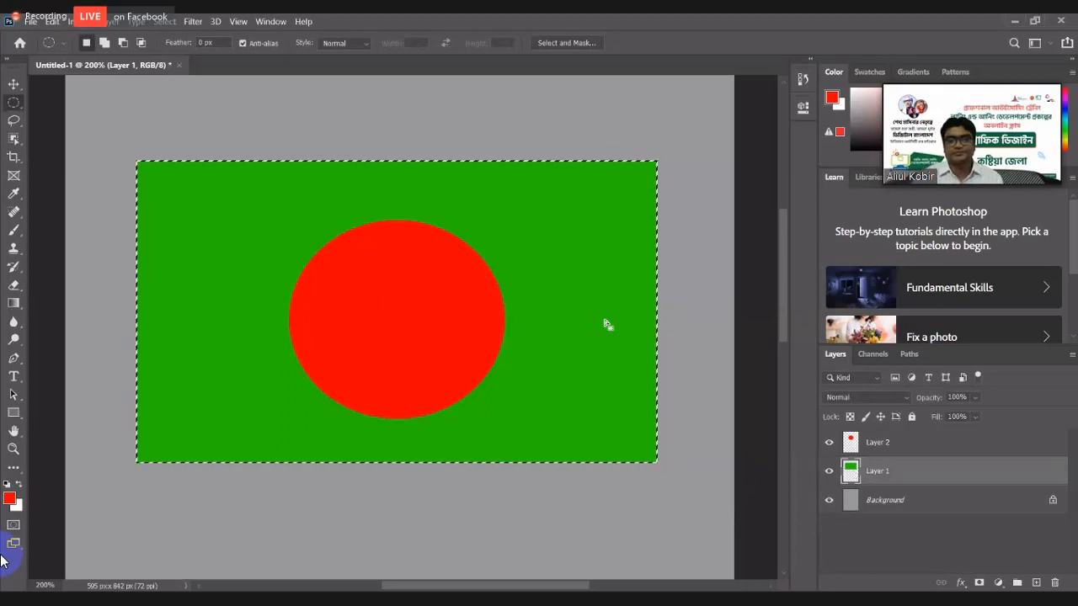
pyautogui.hotkey('ctrl', 'BackSpace')
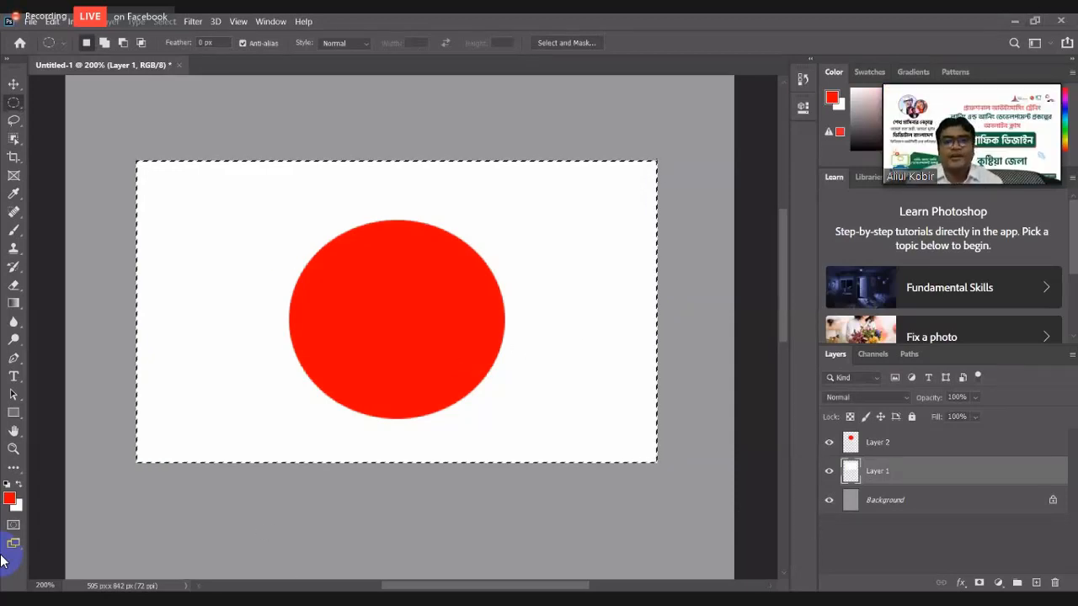
pyautogui.hotkey('ctrl', 'd')
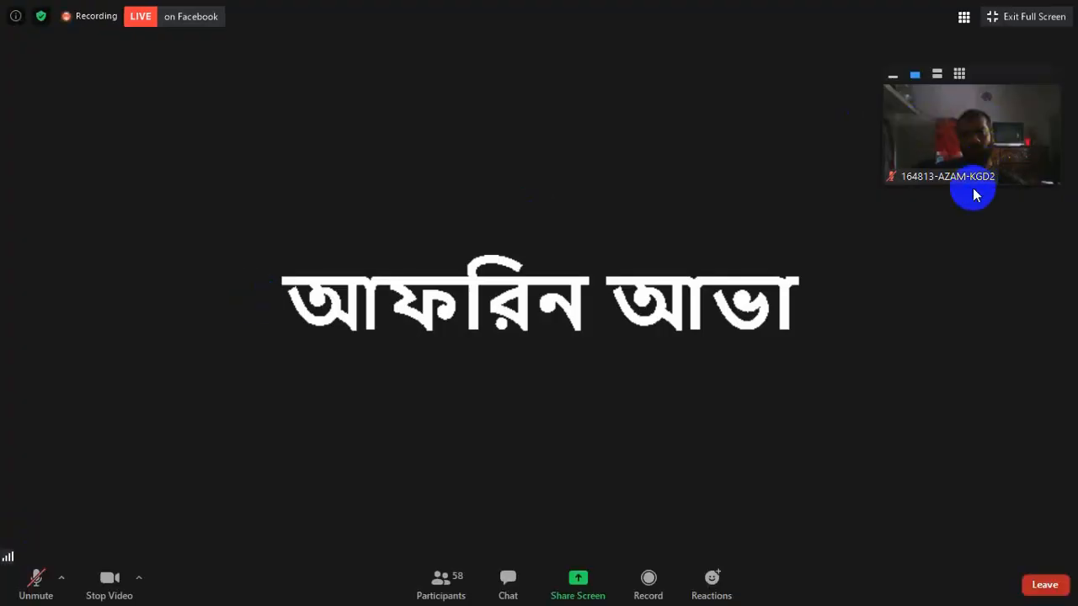
# In the Zoom meeting, show the participant videos as a thumbnail gallery and move the floating video strip slightly higher
pyautogui.click(952, 75)
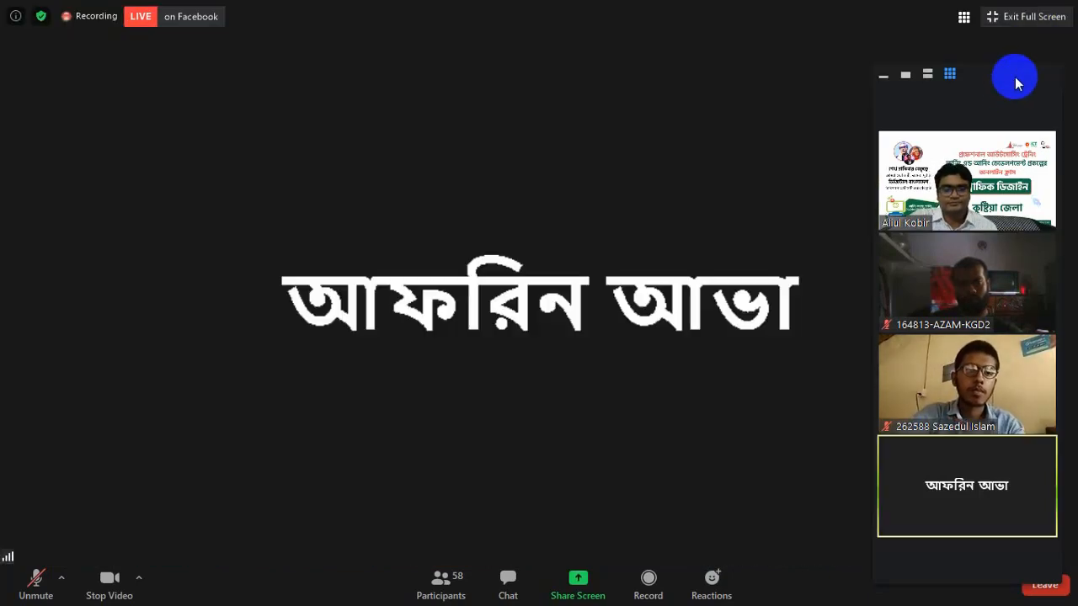
pyautogui.moveTo(1015, 83); pyautogui.dragTo(1017, 59)
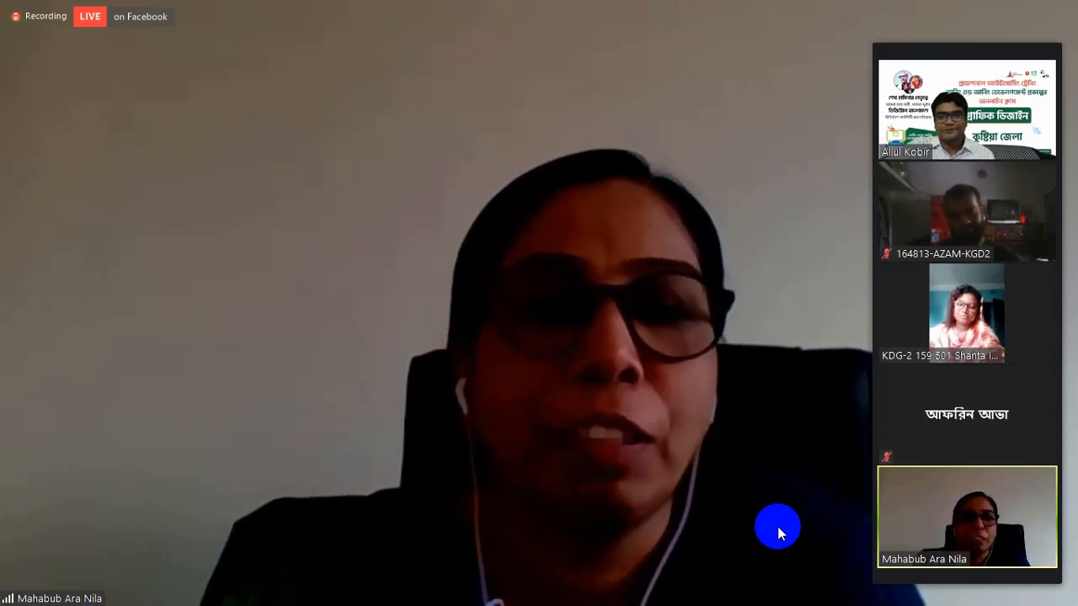
pyautogui.moveTo(762, 525)
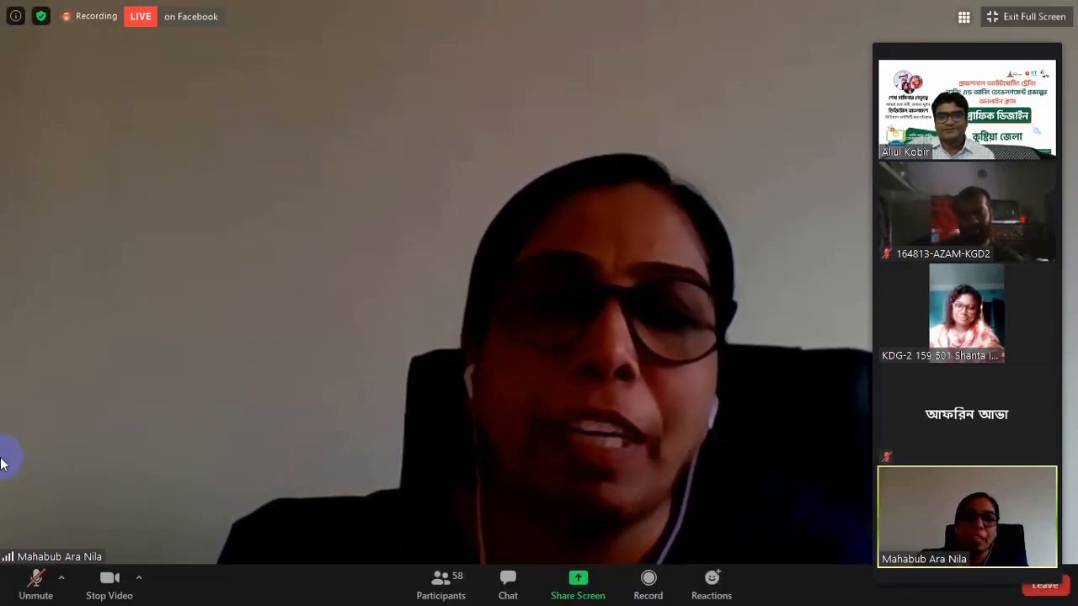